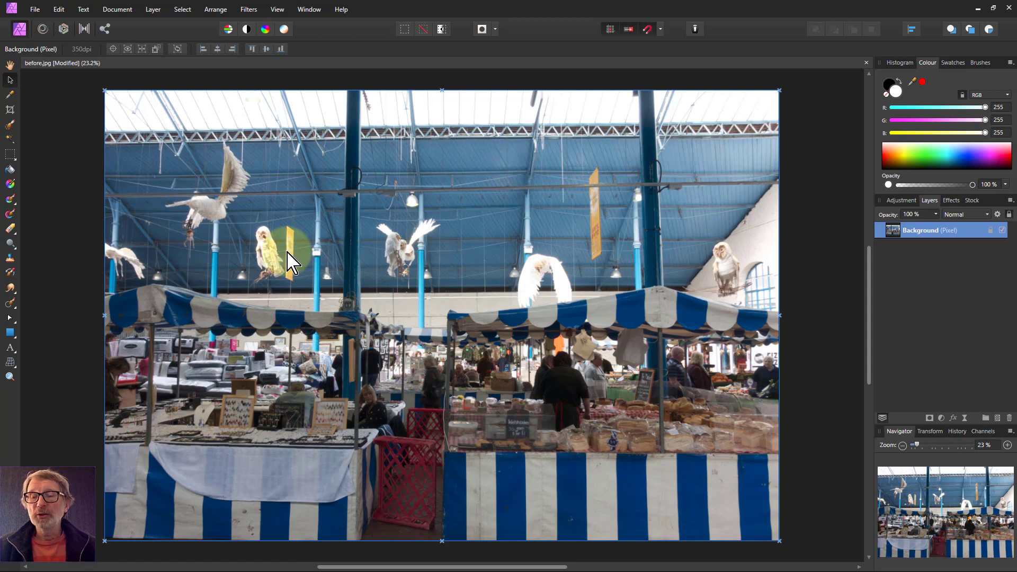
# - Add blue 'Market Hall' artistic text on the roof and scale it up to 30.2 pt
pyautogui.click(10, 347)
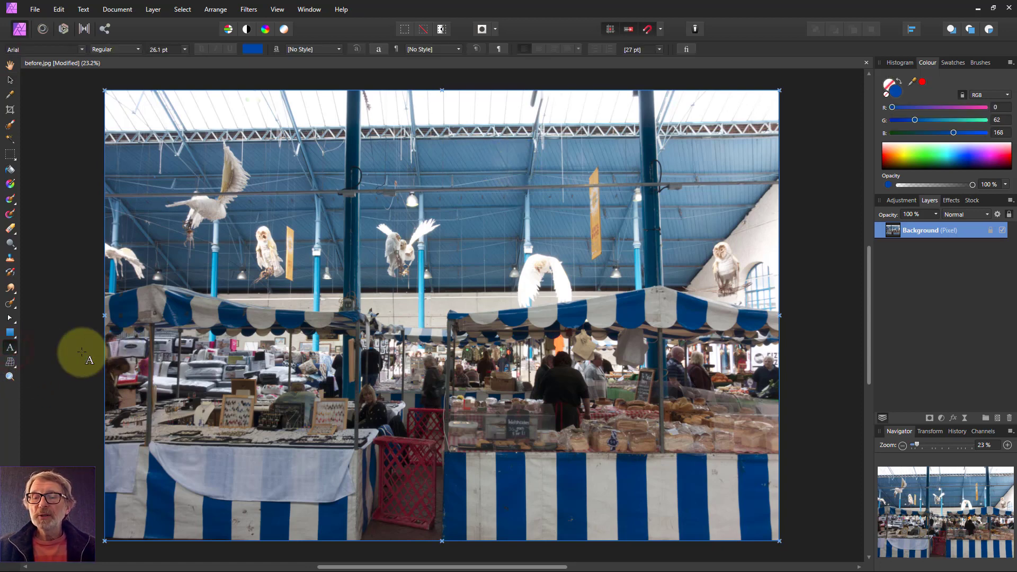
pyautogui.moveTo(426, 146); pyautogui.dragTo(438, 159)
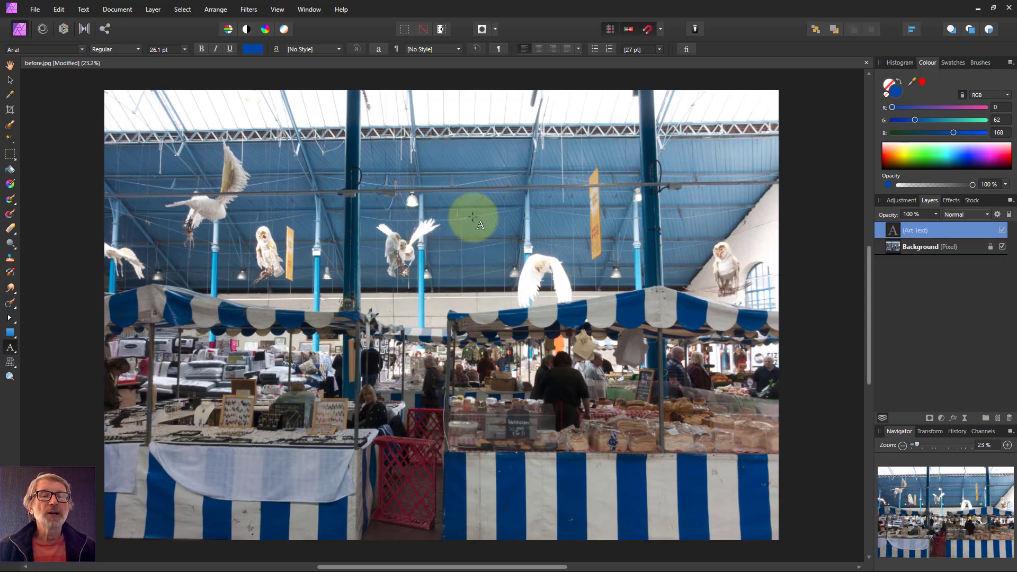
pyautogui.write('Market Hall')
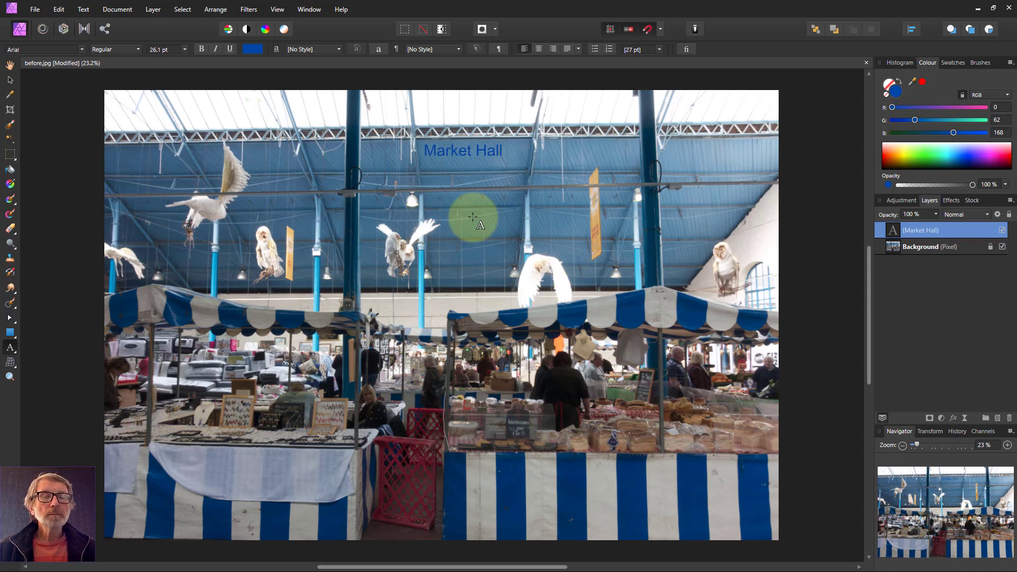
pyautogui.press('Escape')
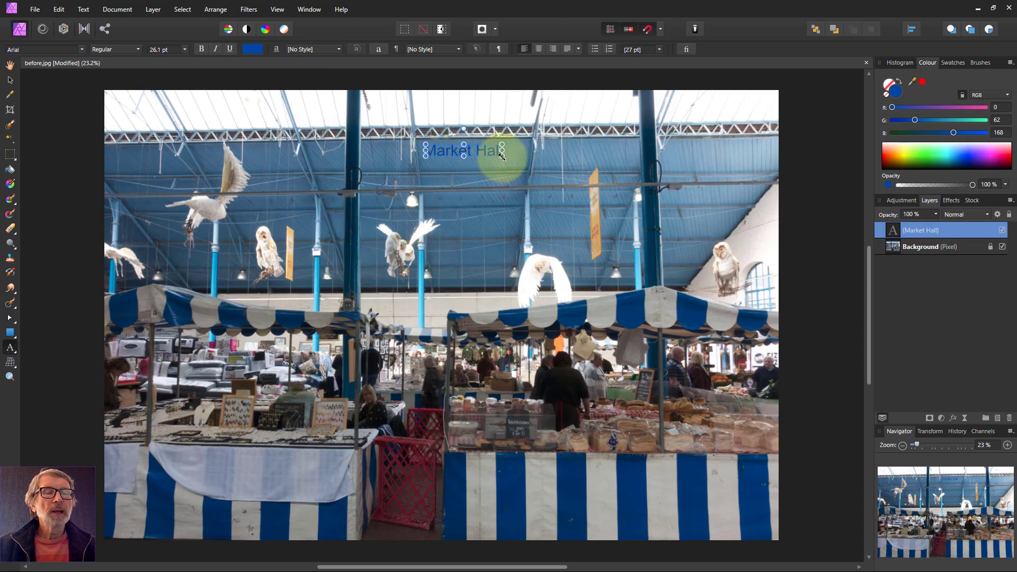
pyautogui.moveTo(503, 157); pyautogui.dragTo(513, 158)
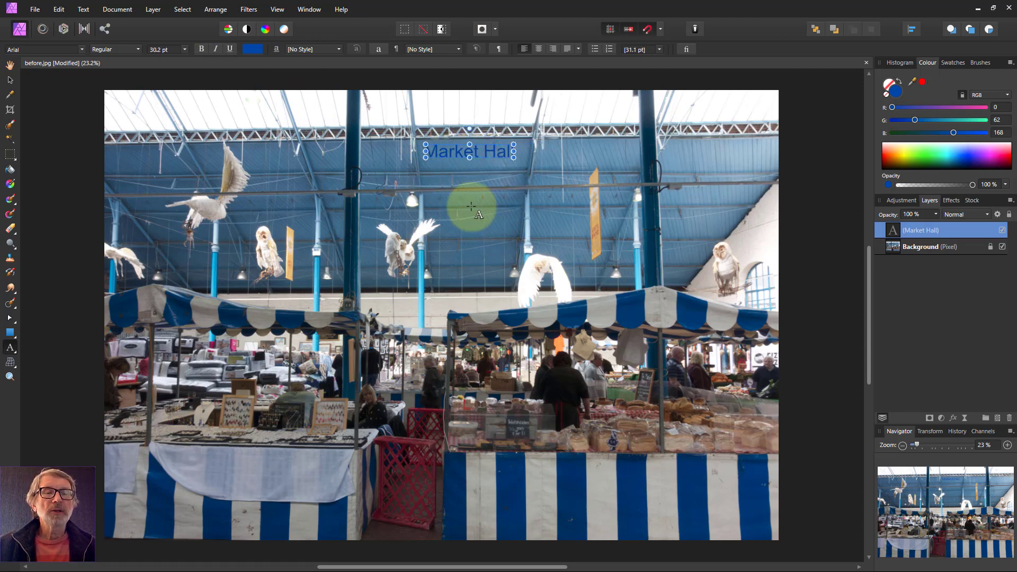
# - Shear the Market Hall text about 23° so its letters lean with the diagonal roof panels
pyautogui.scroll(3, 459, 130)
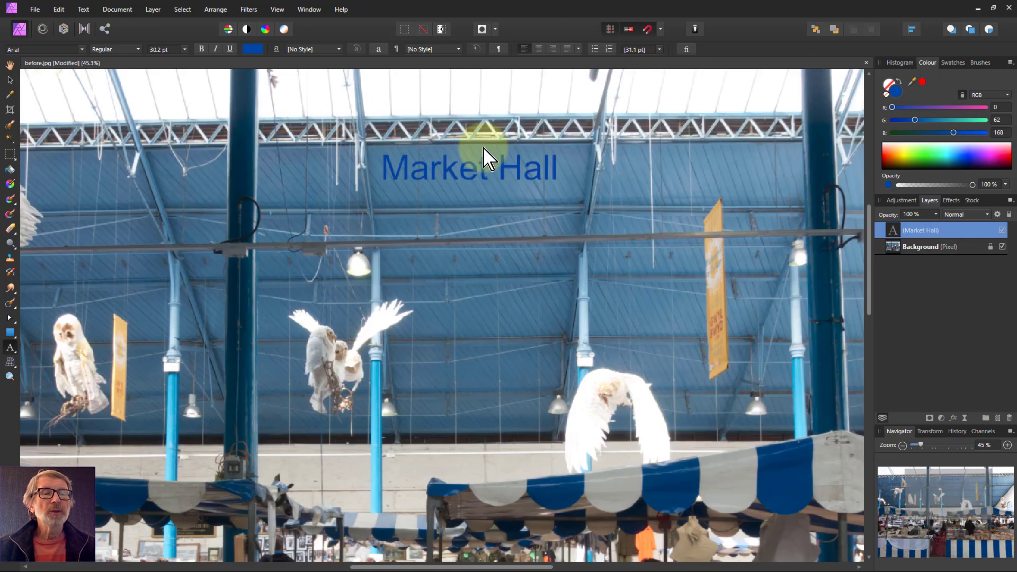
pyautogui.scroll(5, 484, 158)
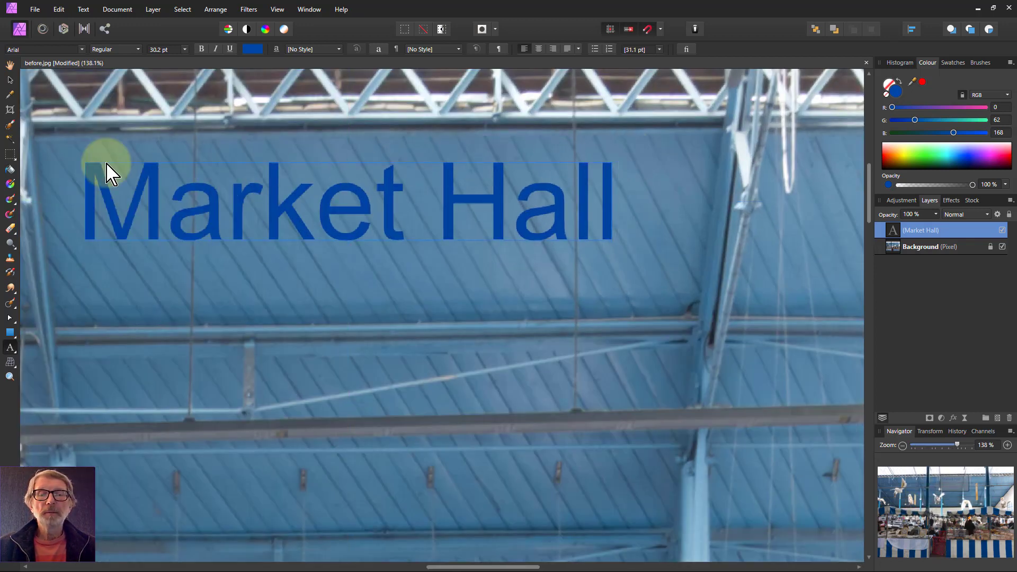
pyautogui.scroll(3, 110, 172)
pyautogui.scroll(-2, 385, 194)
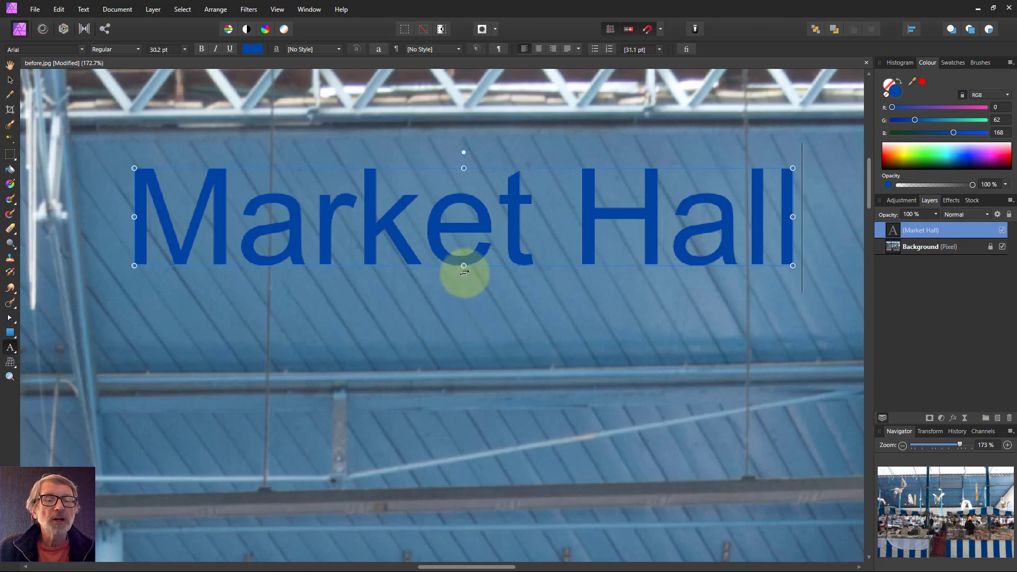
pyautogui.click(464, 272)
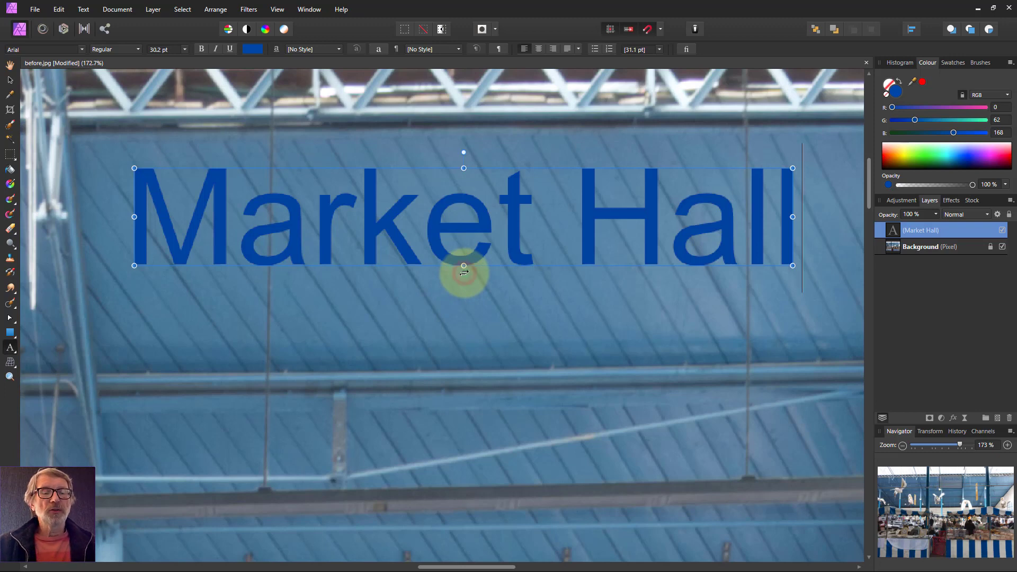
pyautogui.moveTo(464, 272); pyautogui.dragTo(518, 267)
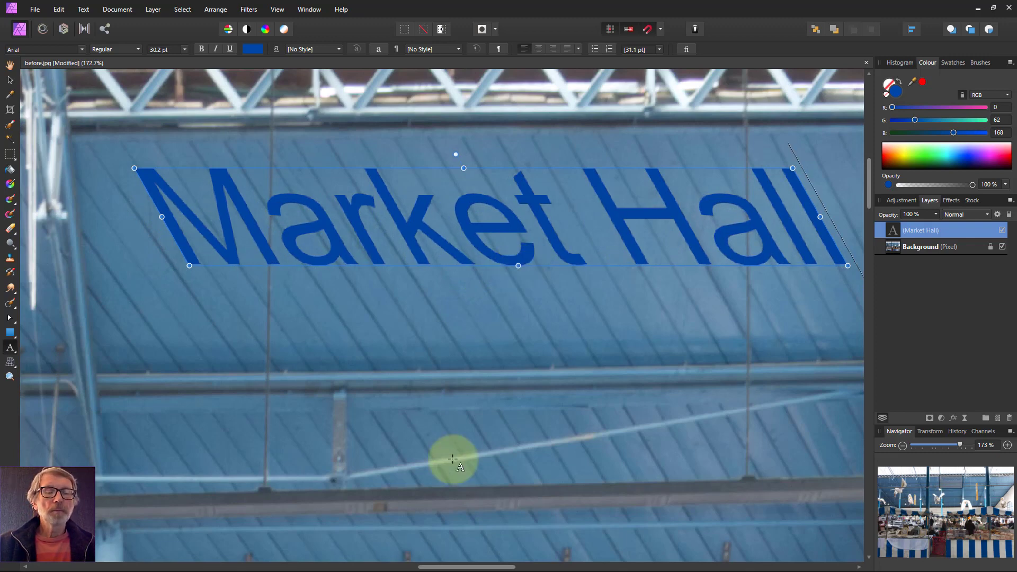
# - Attach a Live Displace filter at 10 px strength to the Market Hall text layer
pyautogui.click(247, 10)
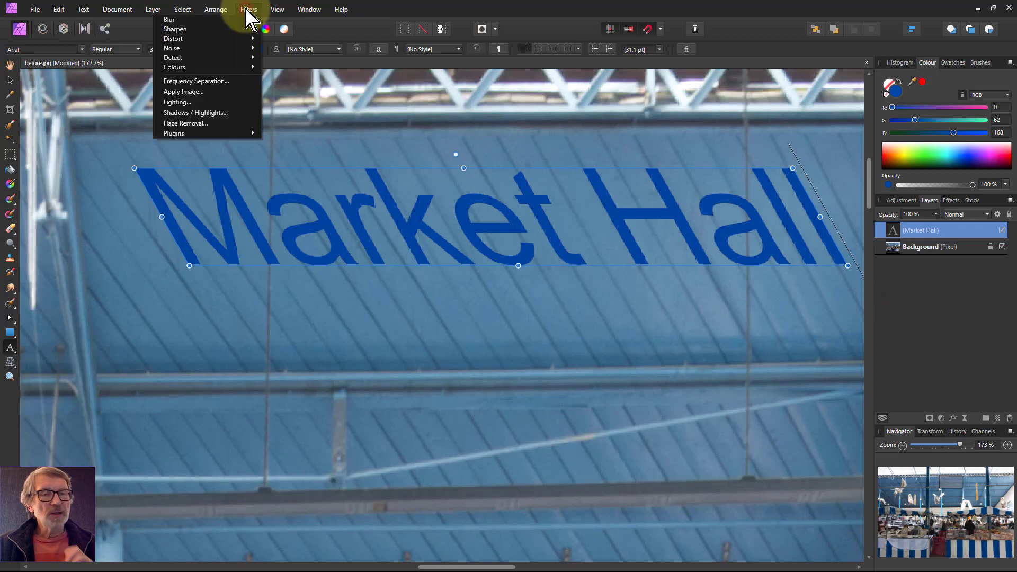
pyautogui.moveTo(241, 30)
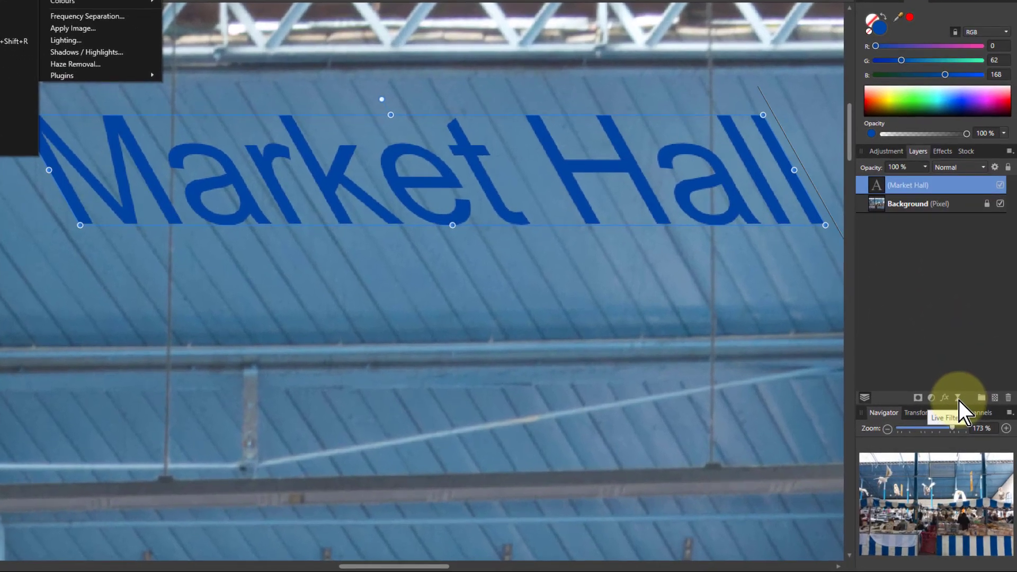
pyautogui.click(965, 420)
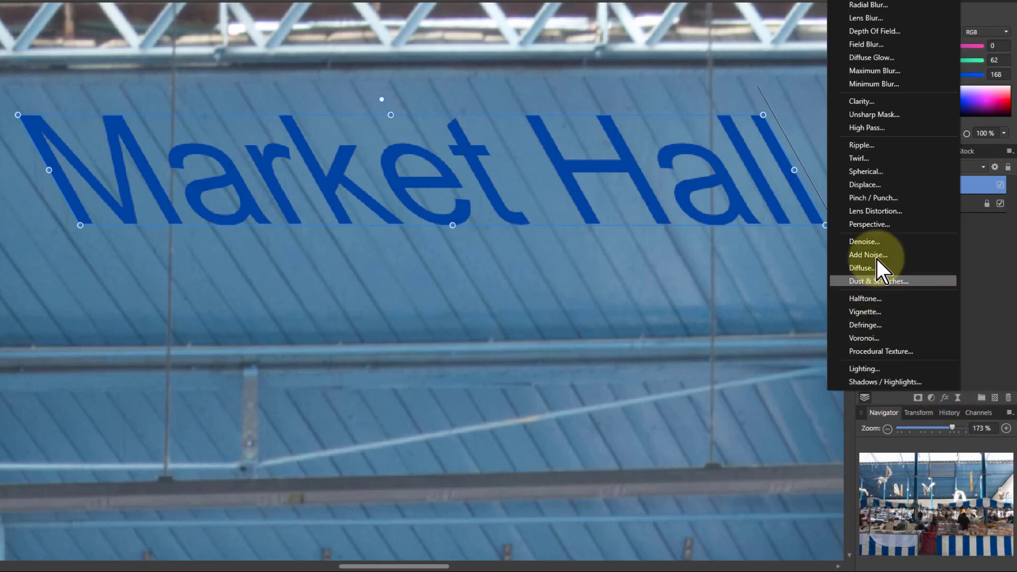
pyautogui.click(875, 185)
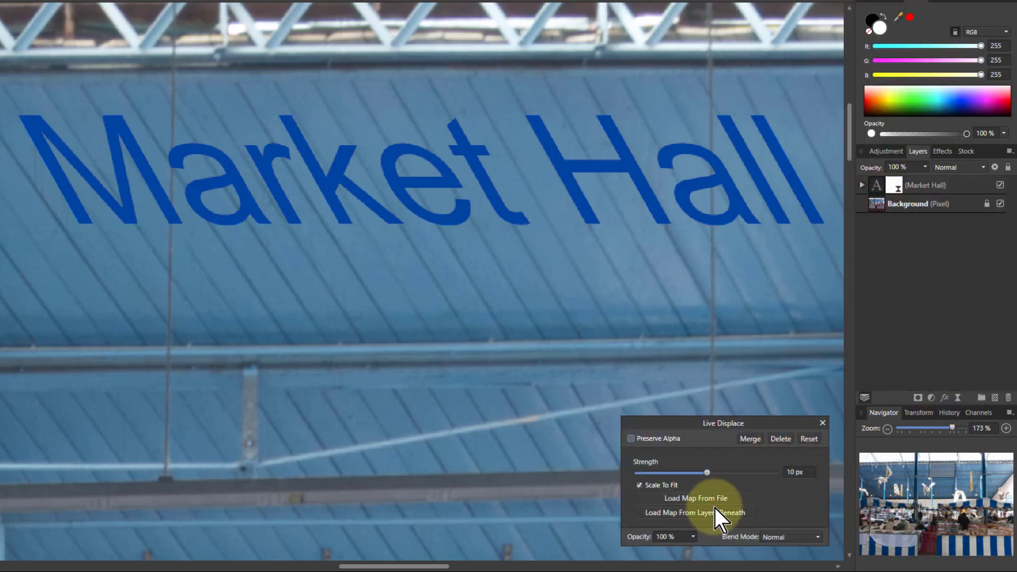
# - Load the displacement map from the layers beneath and raise Live Displace strength to 71.2 px
pyautogui.moveTo(709, 472)
pyautogui.mouseDown()
pyautogui.moveTo(737, 473)
pyautogui.moveTo(691, 473)
pyautogui.moveTo(710, 475)
pyautogui.mouseUp()
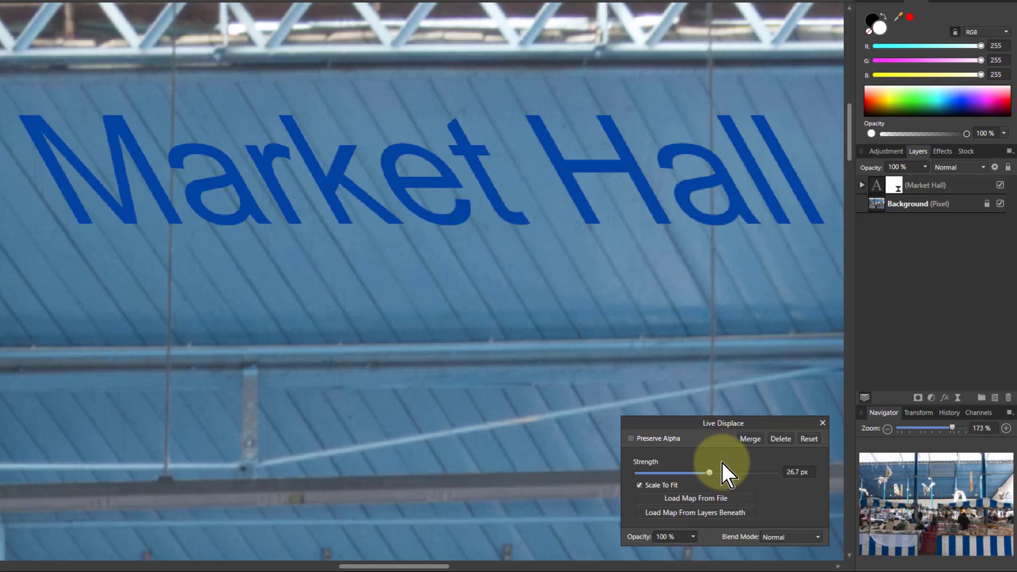
pyautogui.click(723, 513)
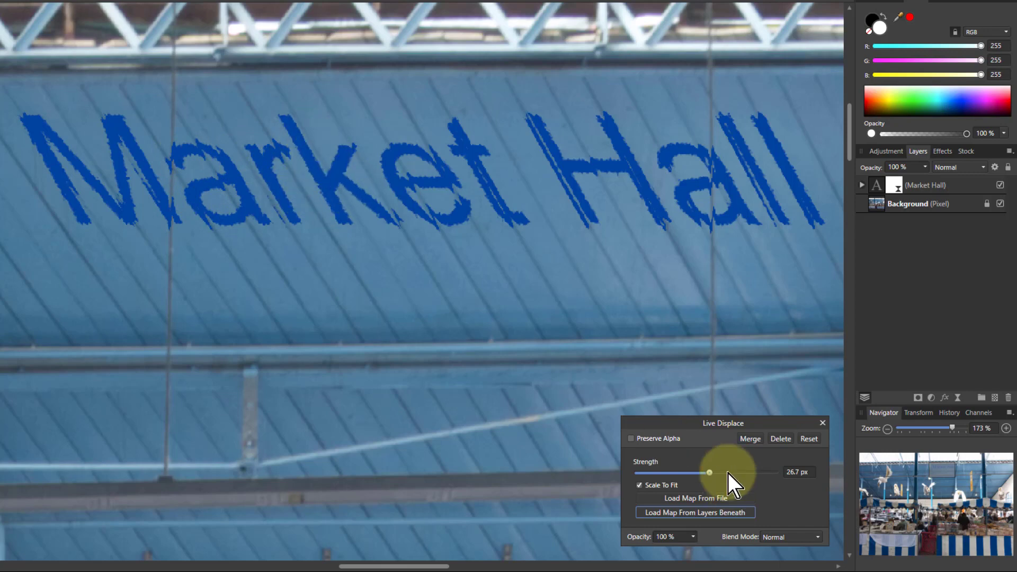
pyautogui.moveTo(710, 475)
pyautogui.mouseDown()
pyautogui.moveTo(731, 475)
pyautogui.moveTo(705, 467)
pyautogui.mouseUp()
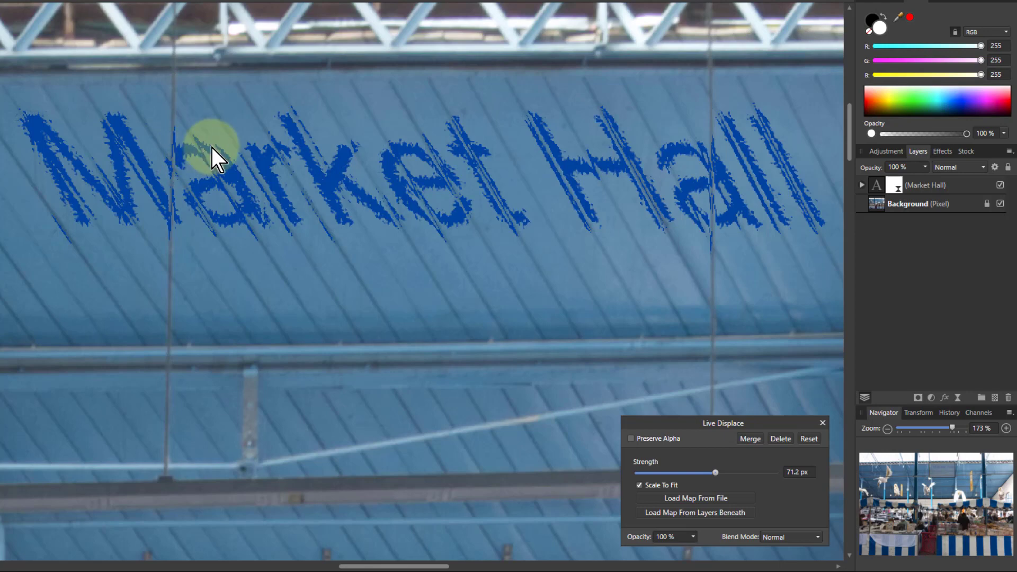
# - Give the Background photo a 1.9 px Live Gaussian Blur, then reopen the text's Live Displace settings
pyautogui.click(876, 203)
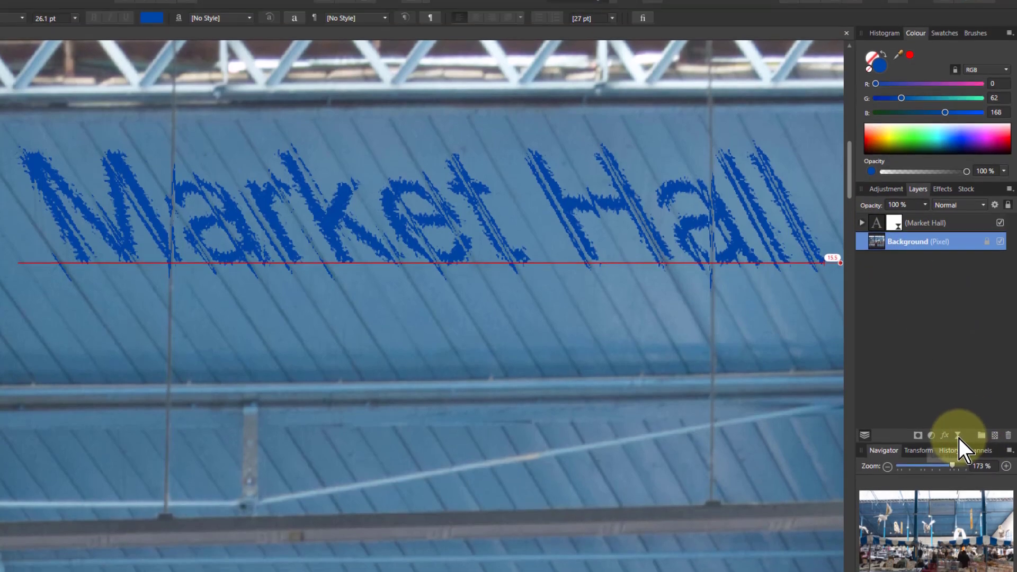
pyautogui.click(958, 399)
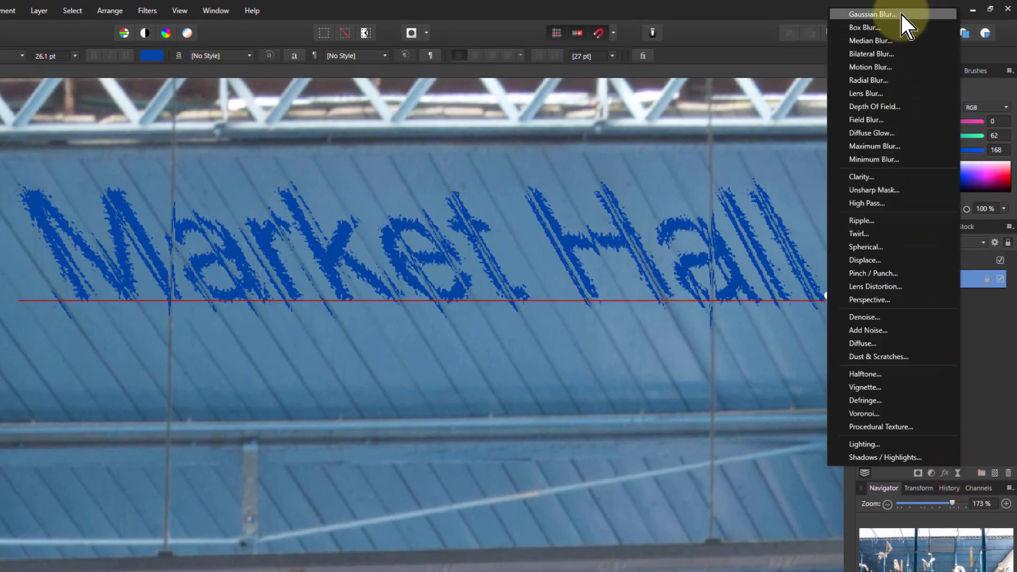
pyautogui.click(901, 14)
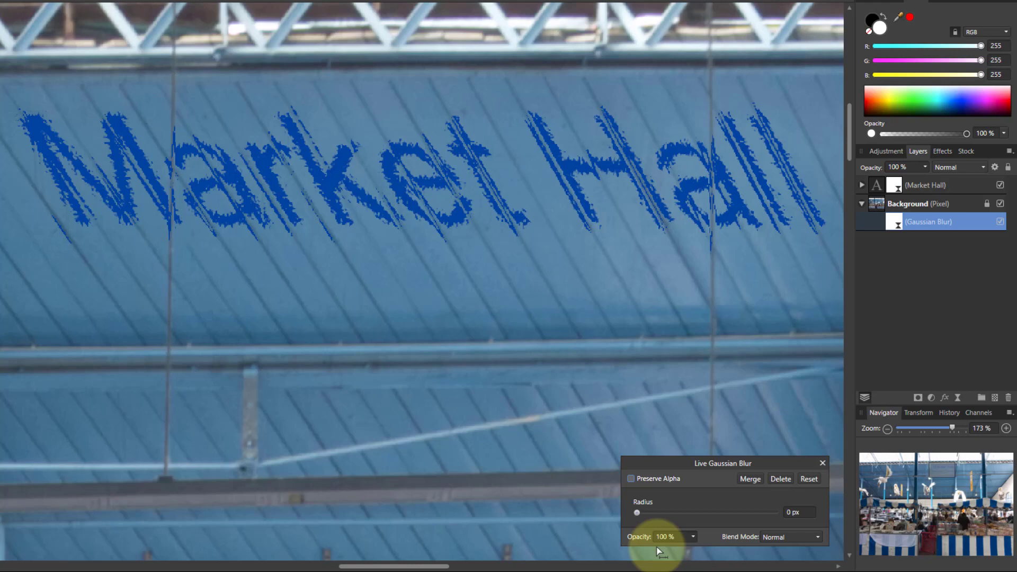
pyautogui.moveTo(638, 519); pyautogui.dragTo(665, 510)
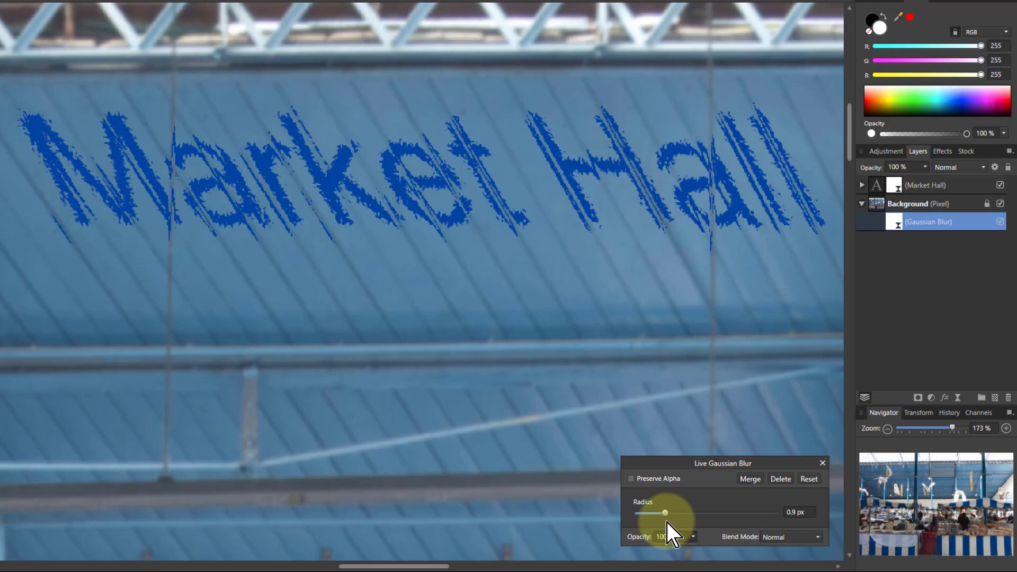
pyautogui.moveTo(664, 514); pyautogui.dragTo(671, 514)
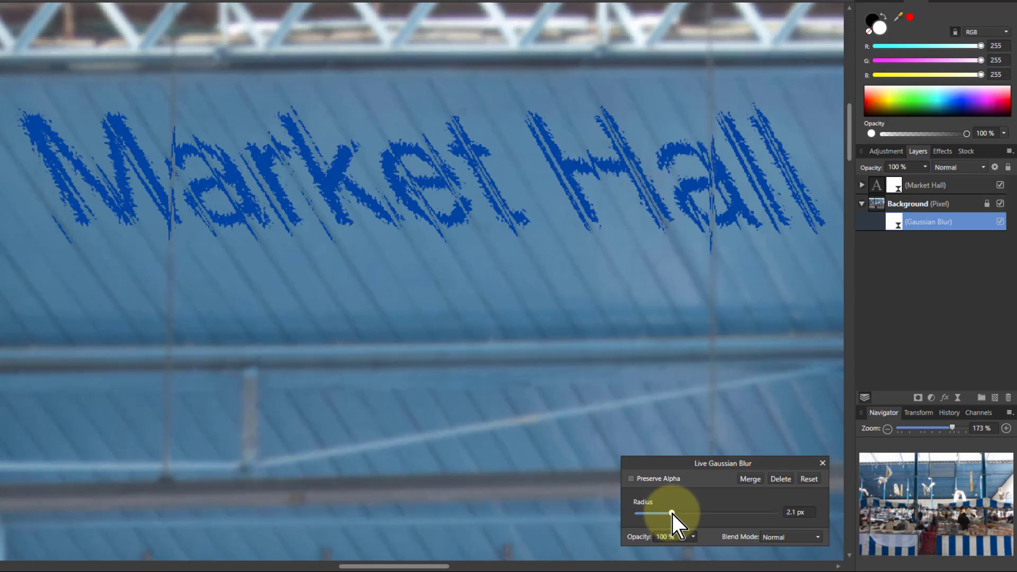
pyautogui.moveTo(673, 514); pyautogui.dragTo(672, 514)
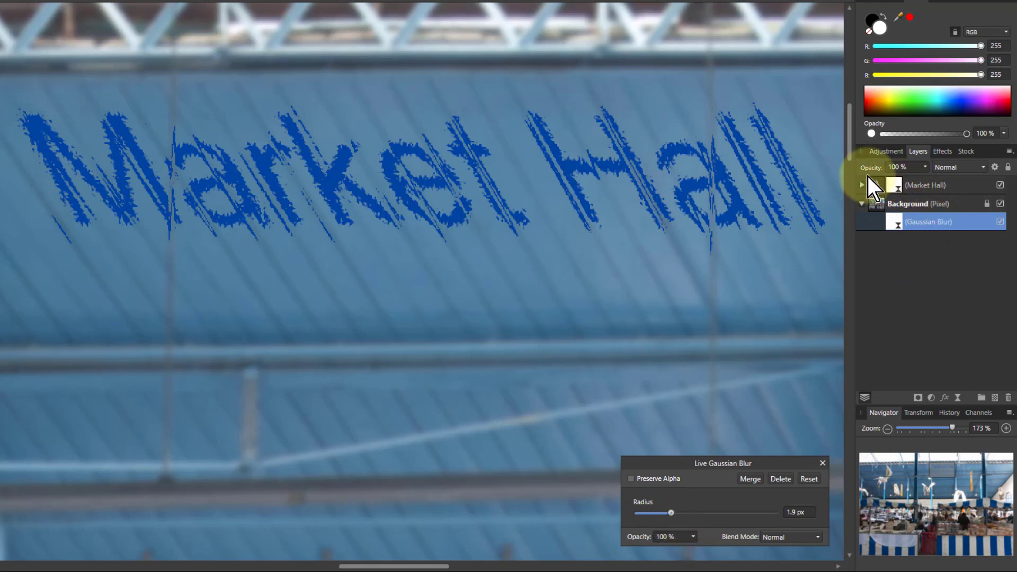
pyautogui.click(895, 186)
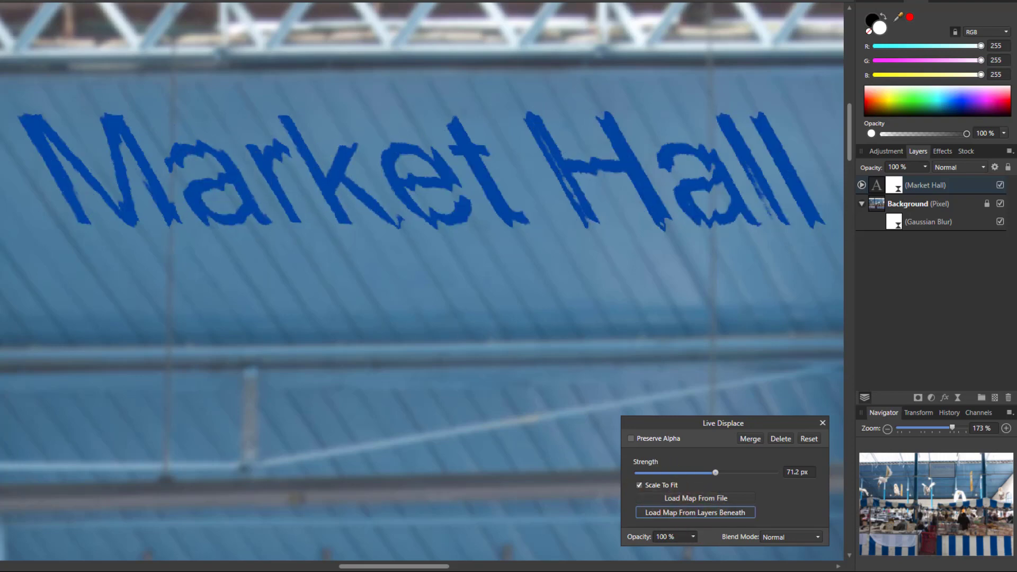
# - Close Live Displace and move the Market Hall text down and left onto the roof
pyautogui.press('Escape')
pyautogui.moveTo(348, 176); pyautogui.dragTo(287, 196)
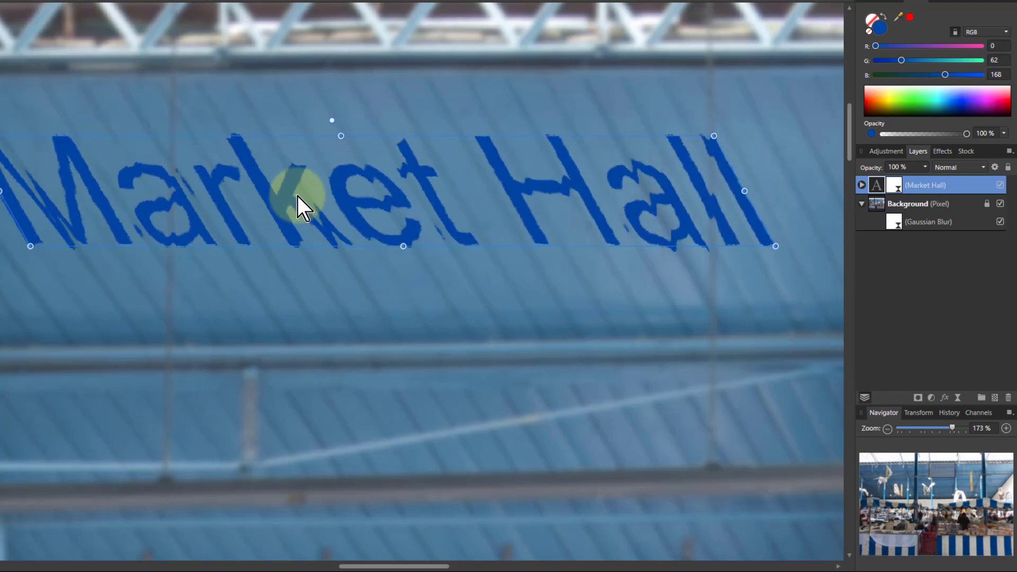
pyautogui.moveTo(297, 196)
pyautogui.mouseDown()
pyautogui.moveTo(327, 192)
pyautogui.moveTo(299, 190)
pyautogui.mouseUp()
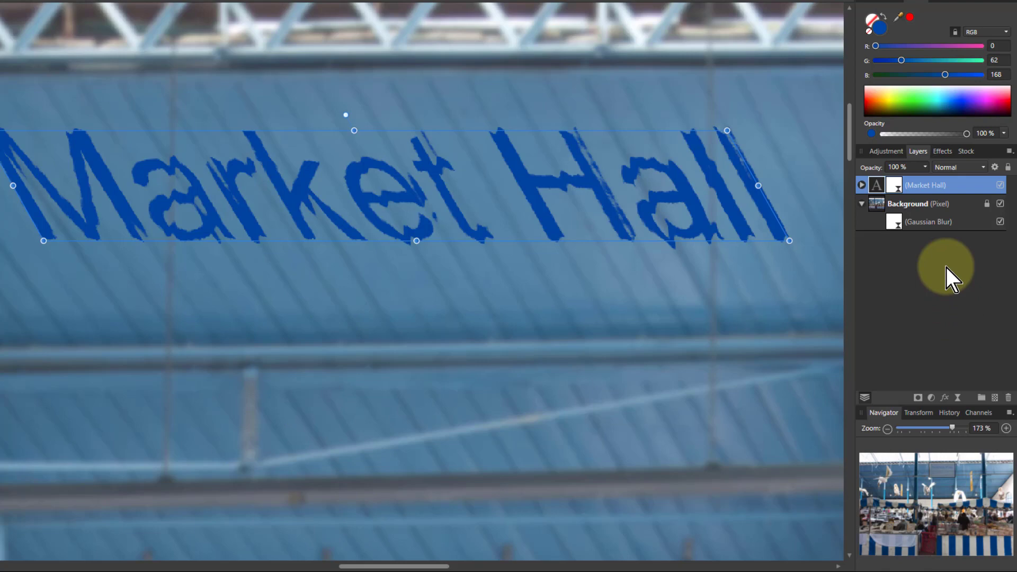
# - Hide the background's Gaussian Blur and fine-tune the text position on the roof
pyautogui.click(1000, 222)
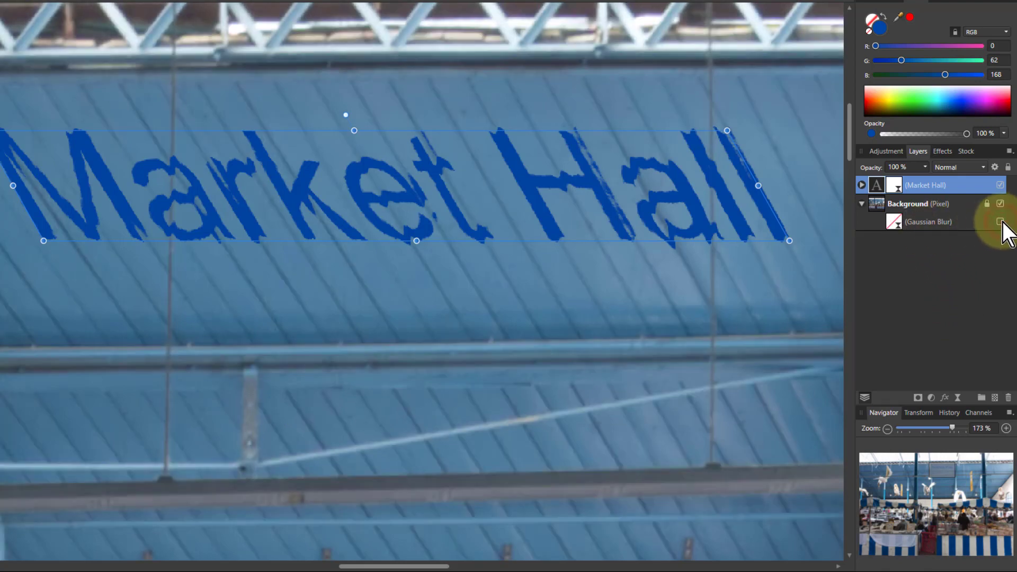
pyautogui.click(460, 211)
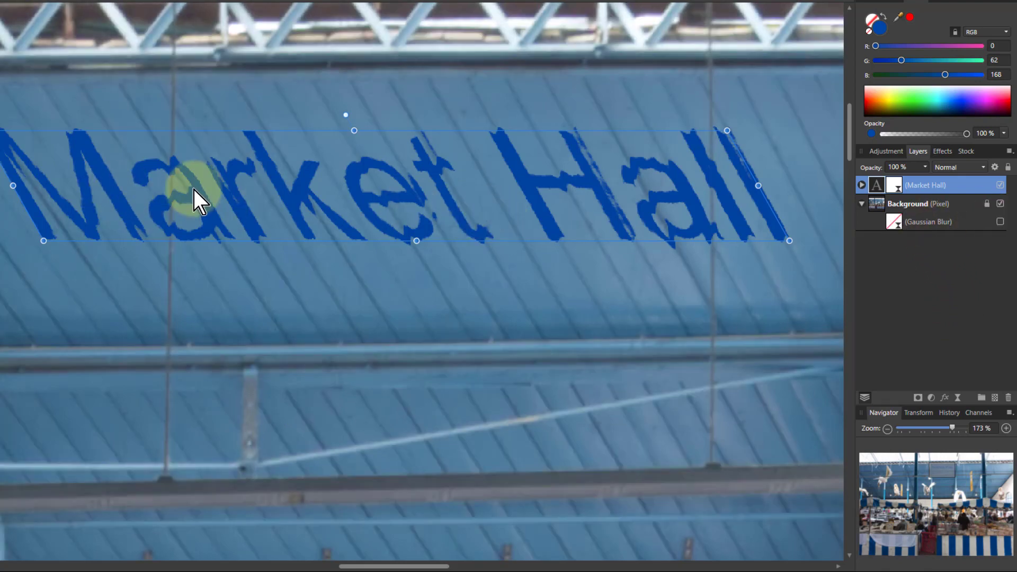
pyautogui.moveTo(193, 189)
pyautogui.mouseDown()
pyautogui.moveTo(218, 189)
pyautogui.moveTo(199, 189)
pyautogui.mouseUp()
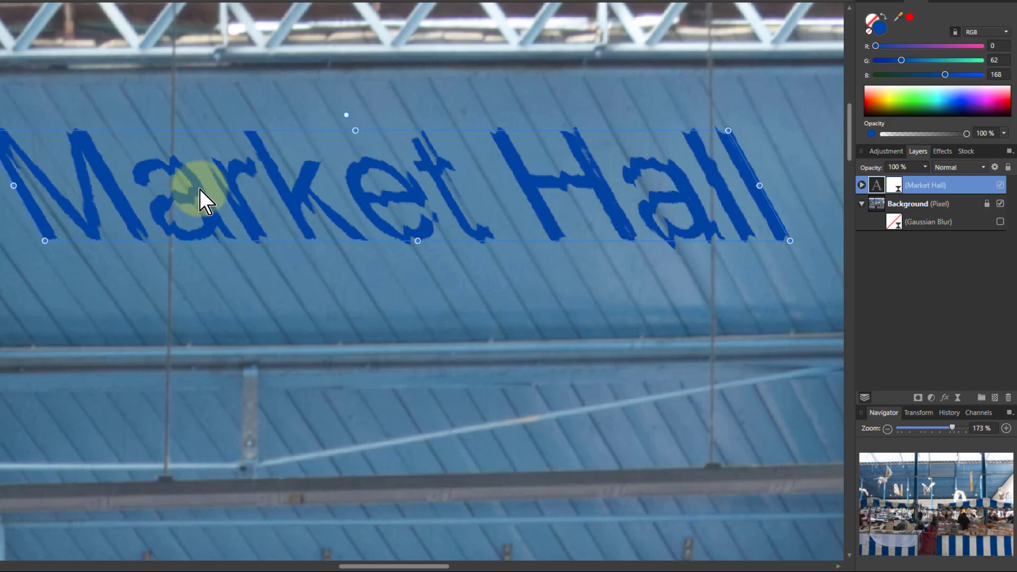
pyautogui.moveTo(199, 189)
pyautogui.mouseDown()
pyautogui.moveTo(215, 189)
pyautogui.moveTo(193, 189)
pyautogui.mouseUp()
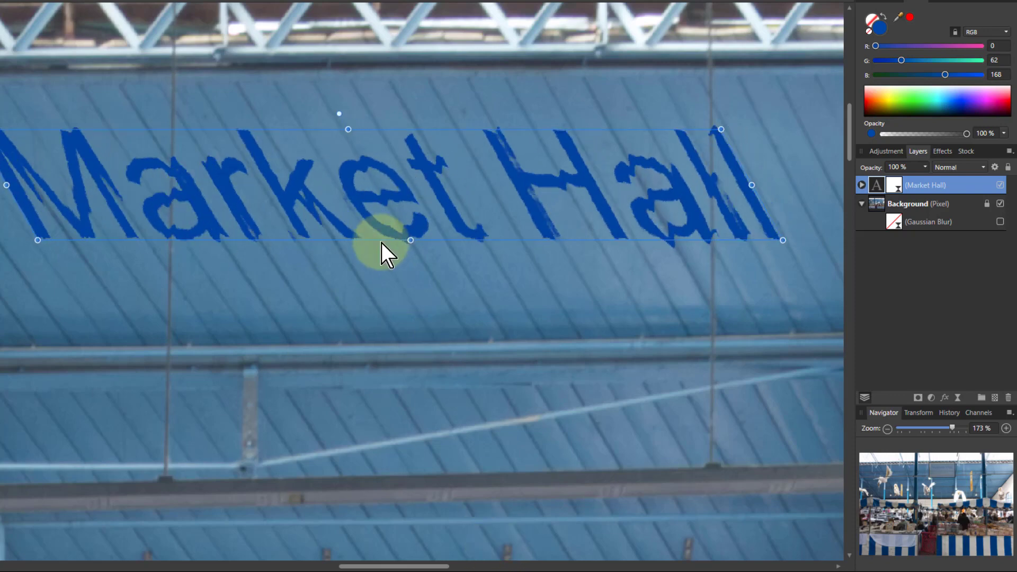
# - Fit the whole photo in view and rewind the History to the original Background-only state
pyautogui.hotkey('ctrl', '0')
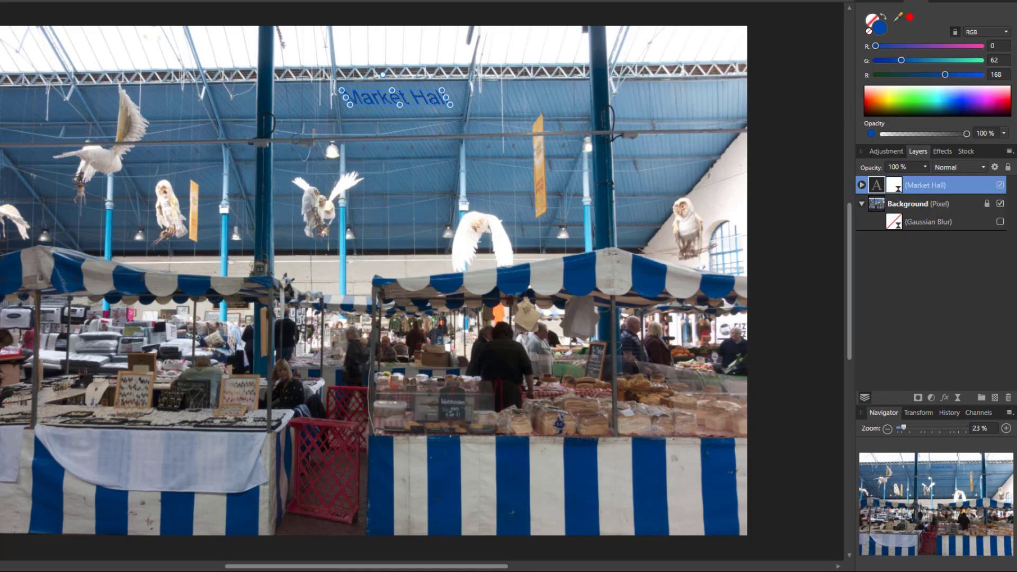
pyautogui.press('h')
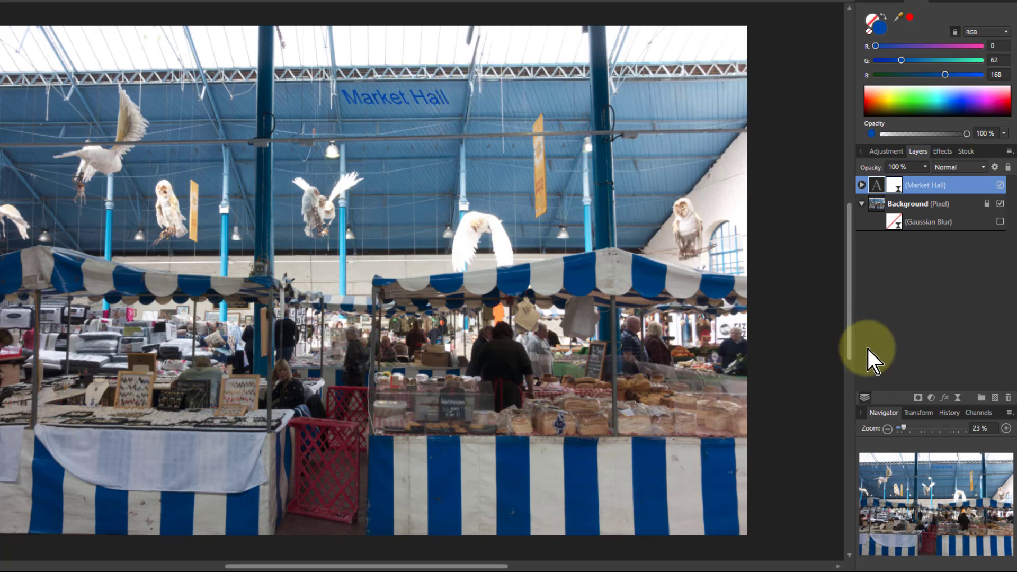
pyautogui.click(949, 412)
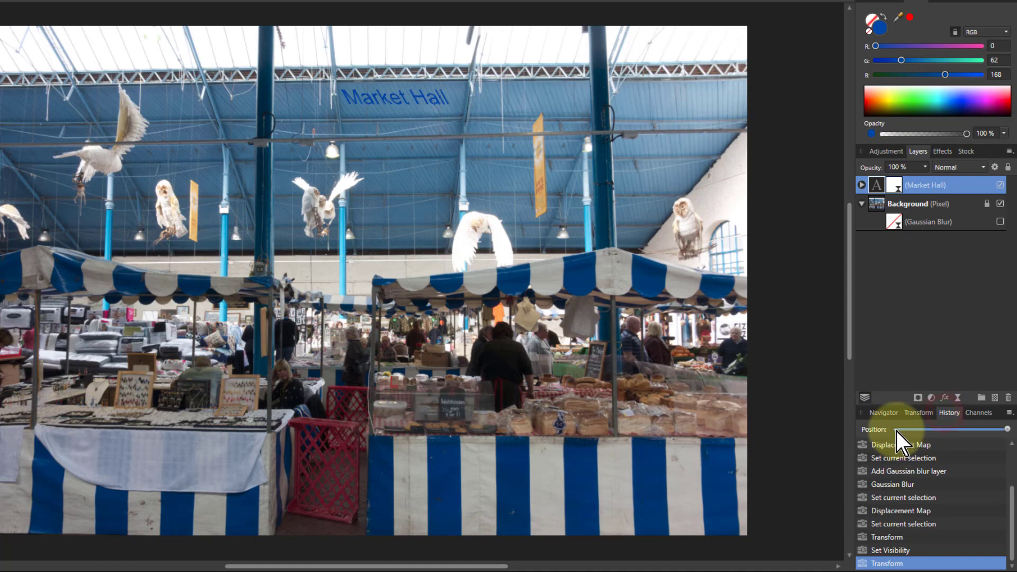
pyautogui.click(896, 430)
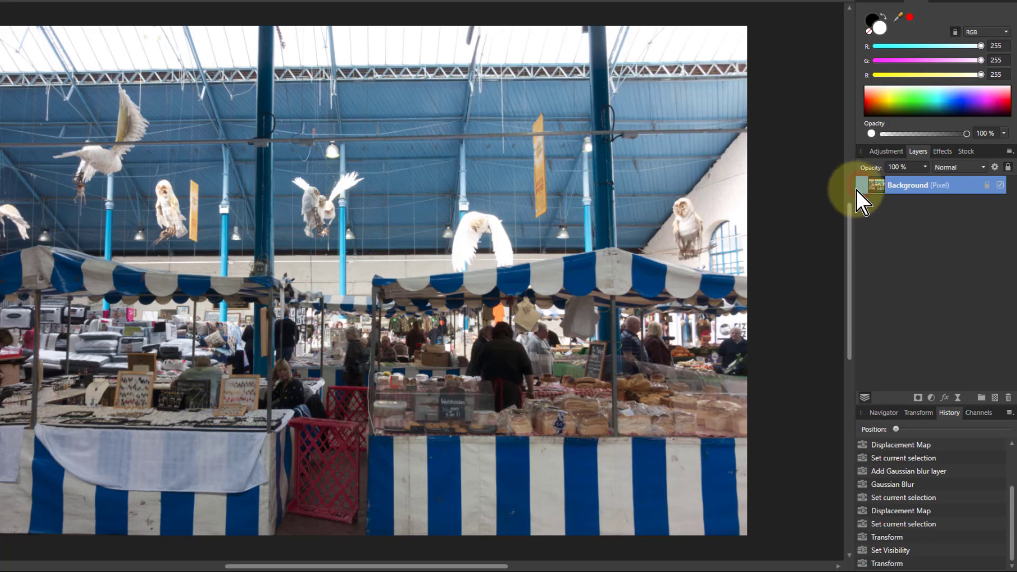
# - Duplicate the Background layer and give the copy a stronger Live Displace mapped from the layers beneath
pyautogui.hotkey('ctrl', 'j')
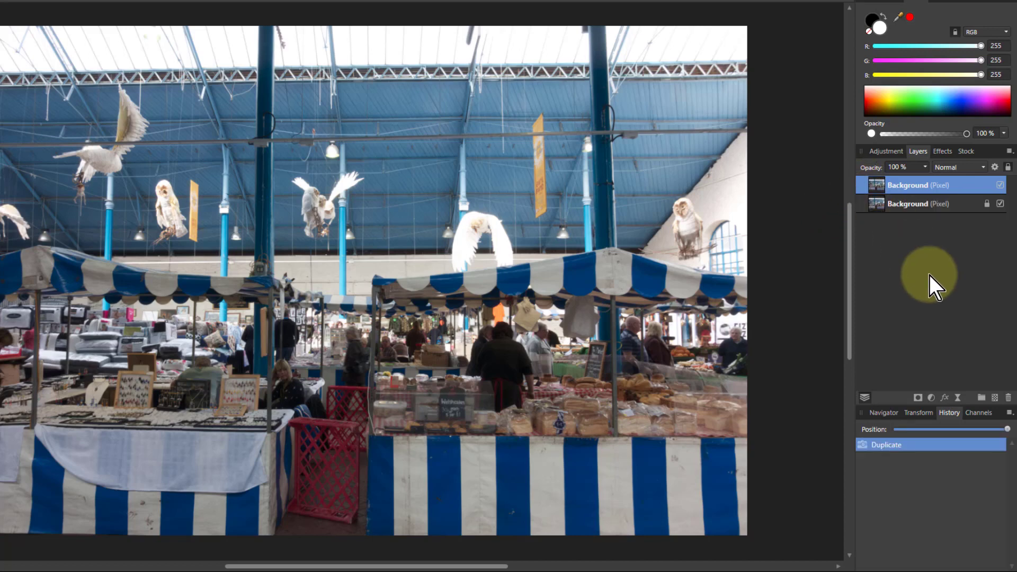
pyautogui.click(958, 398)
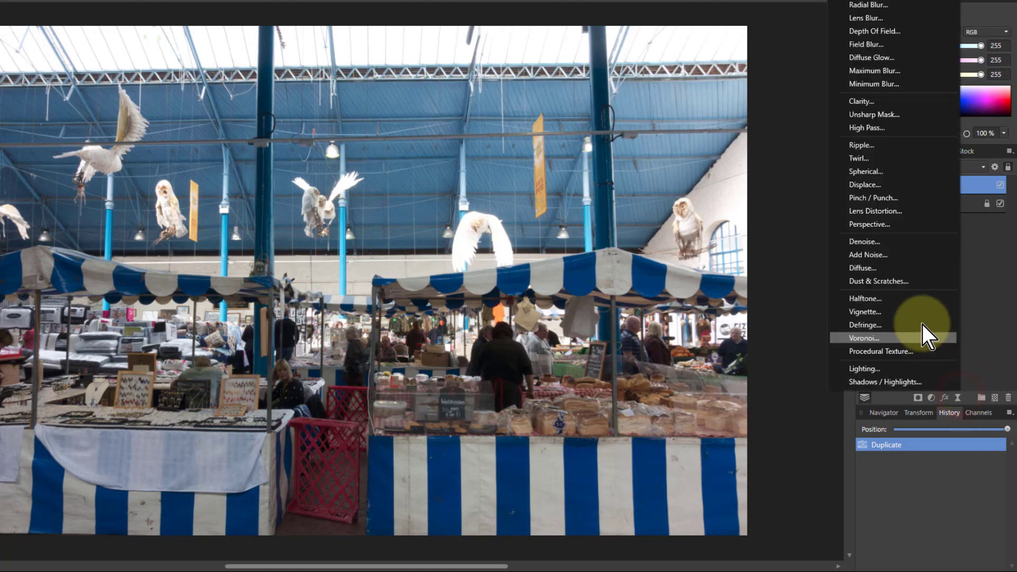
pyautogui.click(875, 183)
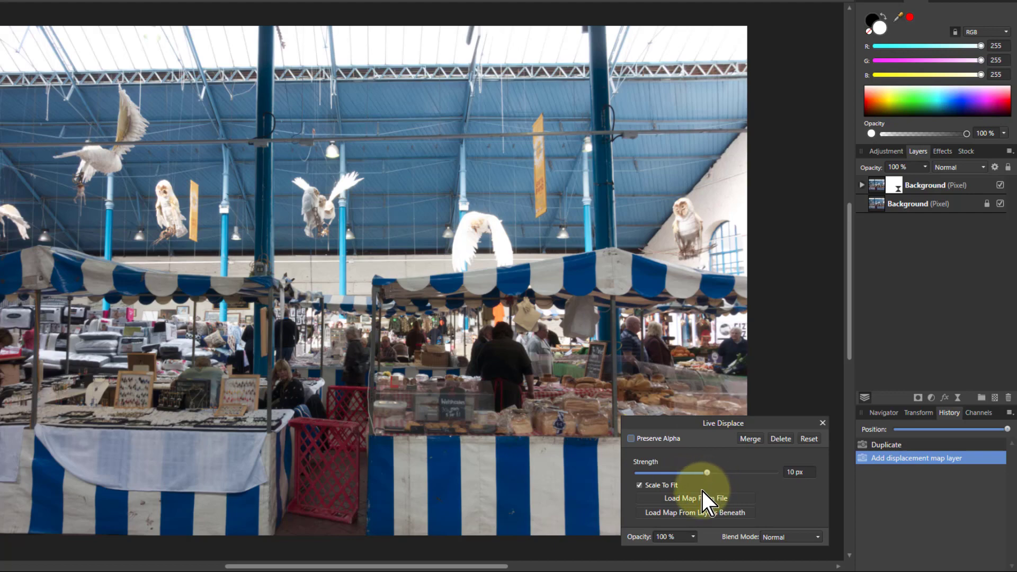
pyautogui.click(694, 514)
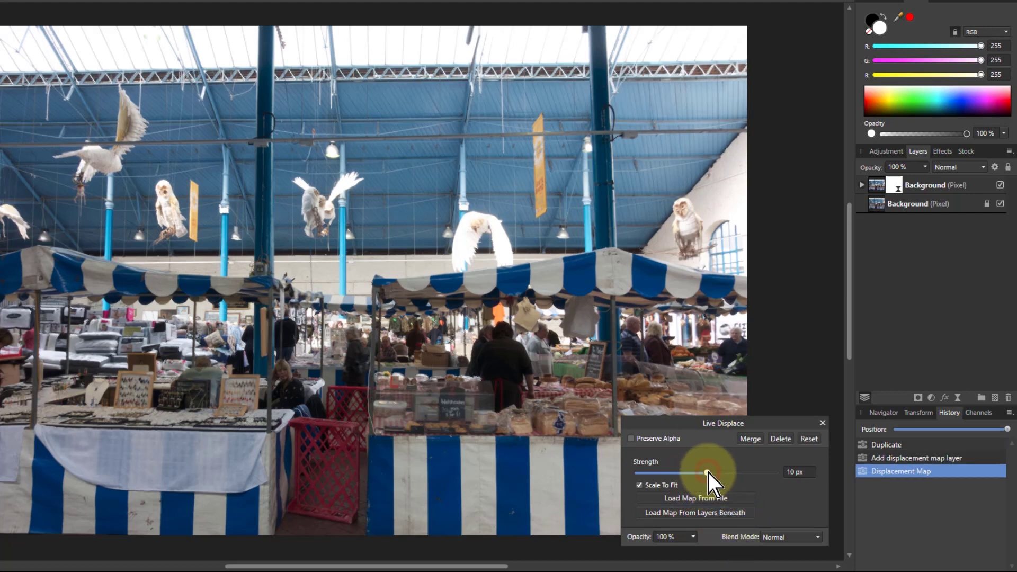
pyautogui.moveTo(709, 472); pyautogui.dragTo(752, 473)
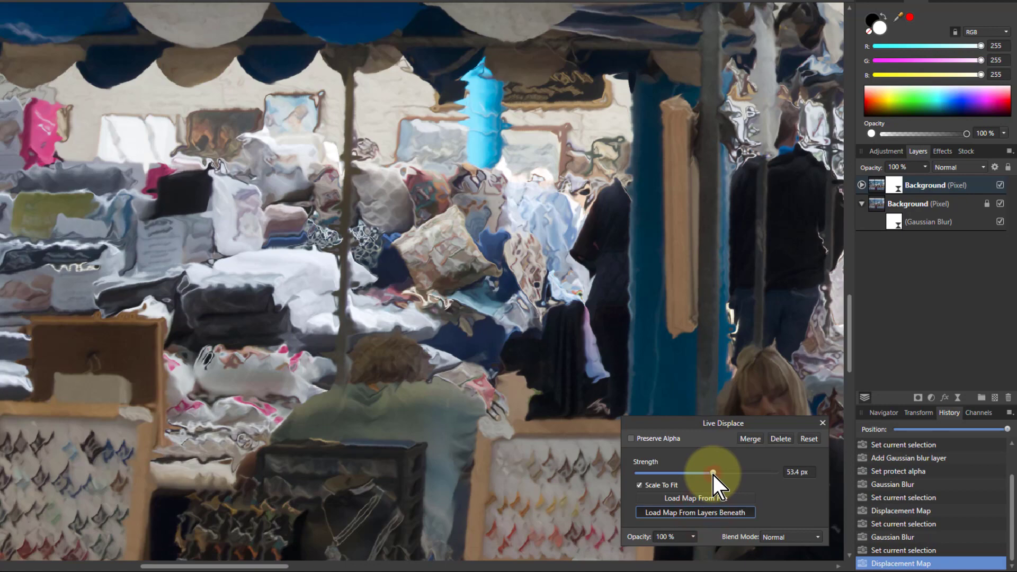
# - Set the Live Displace strength to -213.7 px
pyautogui.moveTo(713, 476)
pyautogui.mouseDown()
pyautogui.moveTo(757, 475)
pyautogui.moveTo(660, 477)
pyautogui.moveTo(745, 478)
pyautogui.moveTo(666, 477)
pyautogui.moveTo(722, 476)
pyautogui.moveTo(677, 476)
pyautogui.moveTo(719, 490)
pyautogui.mouseUp()
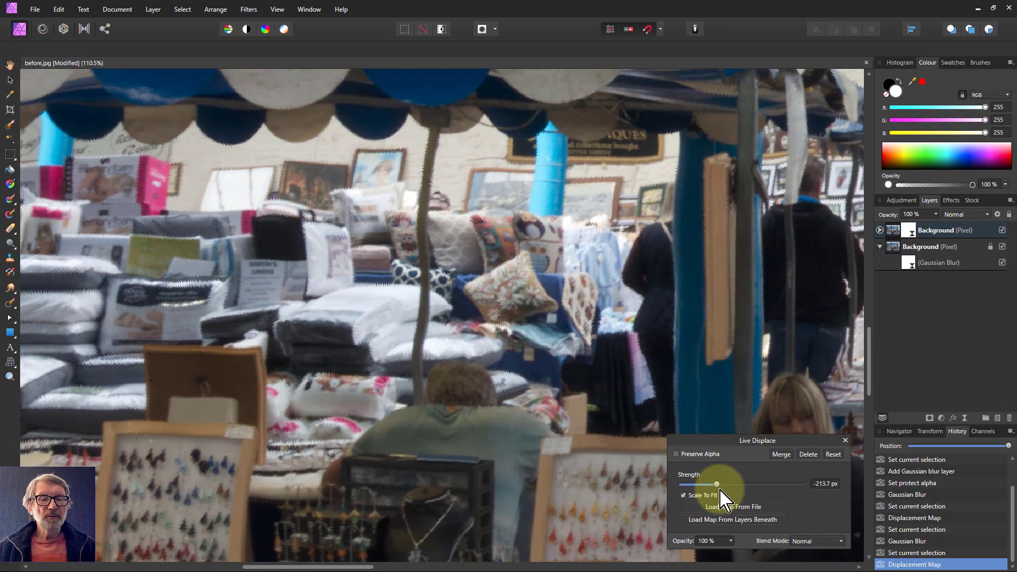